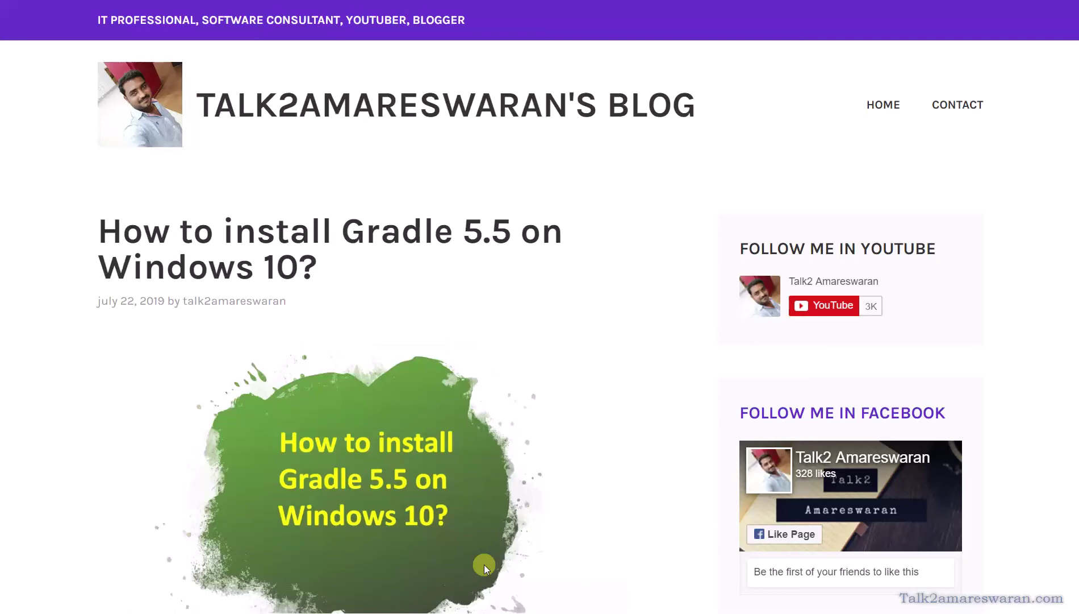
Step: Scroll through the Gradle install blog post down to its Download section
{"action": "scroll", "coordinate": [491, 546], "scroll_direction": "down", "scroll_amount": 7}
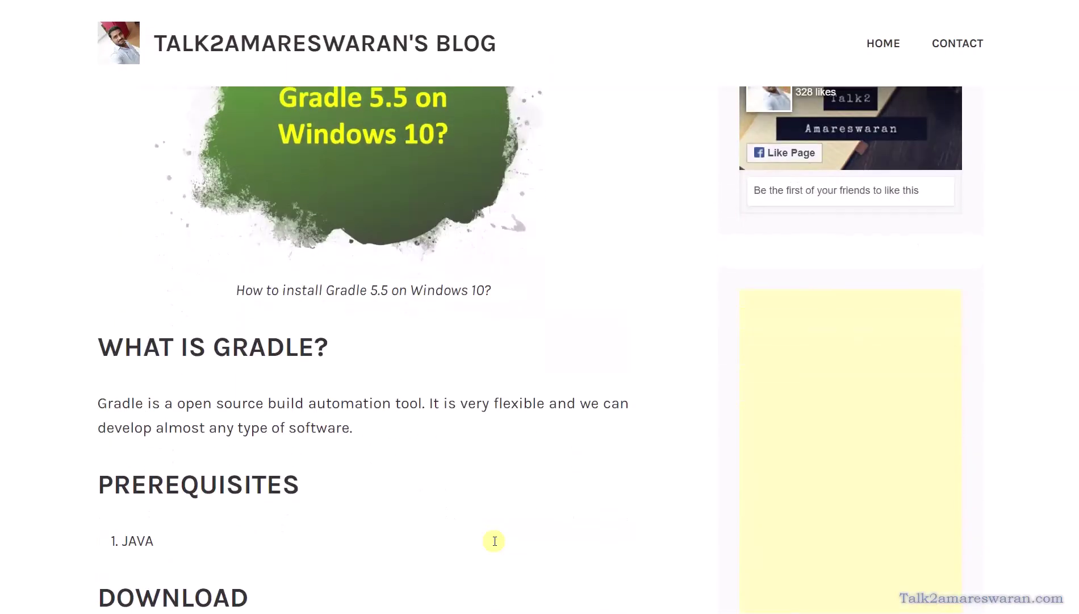
{"action": "scroll", "coordinate": [495, 541], "scroll_direction": "down", "scroll_amount": 1}
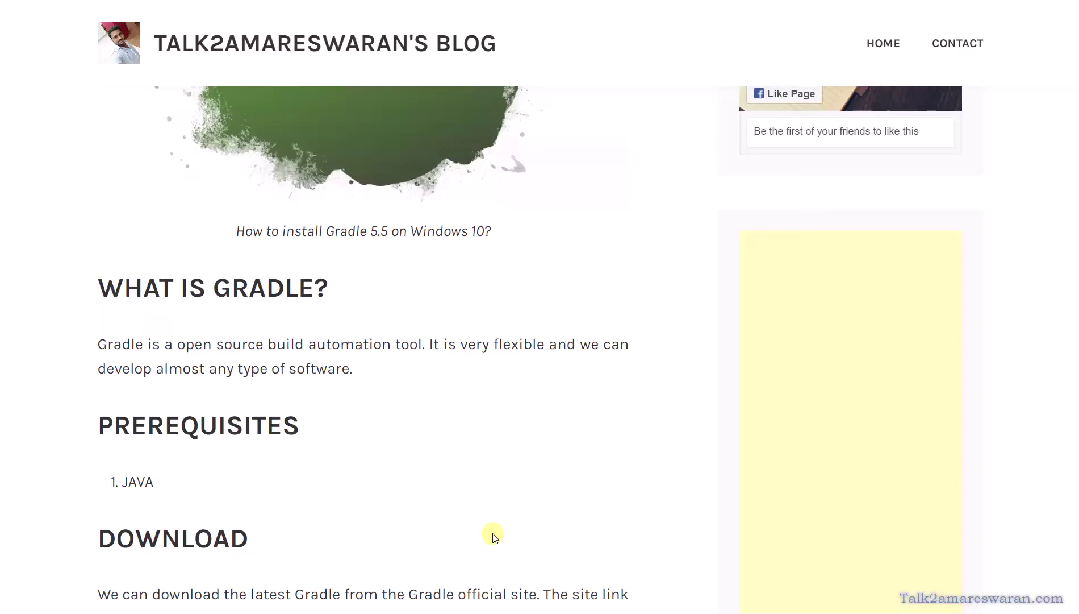
{"action": "scroll", "coordinate": [494, 537], "scroll_direction": "down", "scroll_amount": 4}
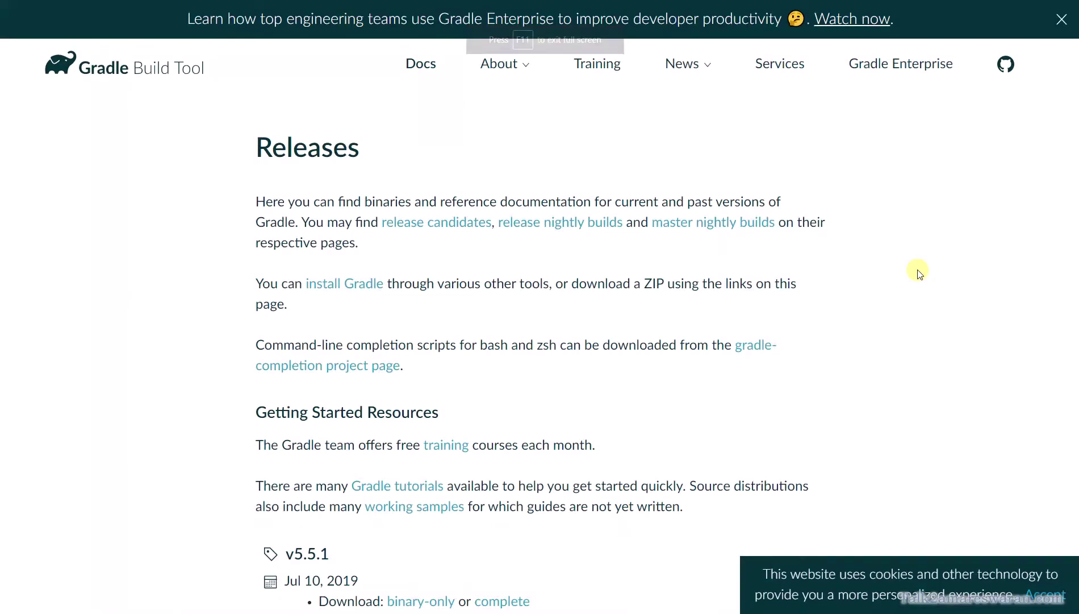
Step: Find v5.5.1's complete download on the Releases page, then switch to the softwares folder
{"action": "scroll", "coordinate": [518, 430], "scroll_direction": "down", "scroll_amount": 6}
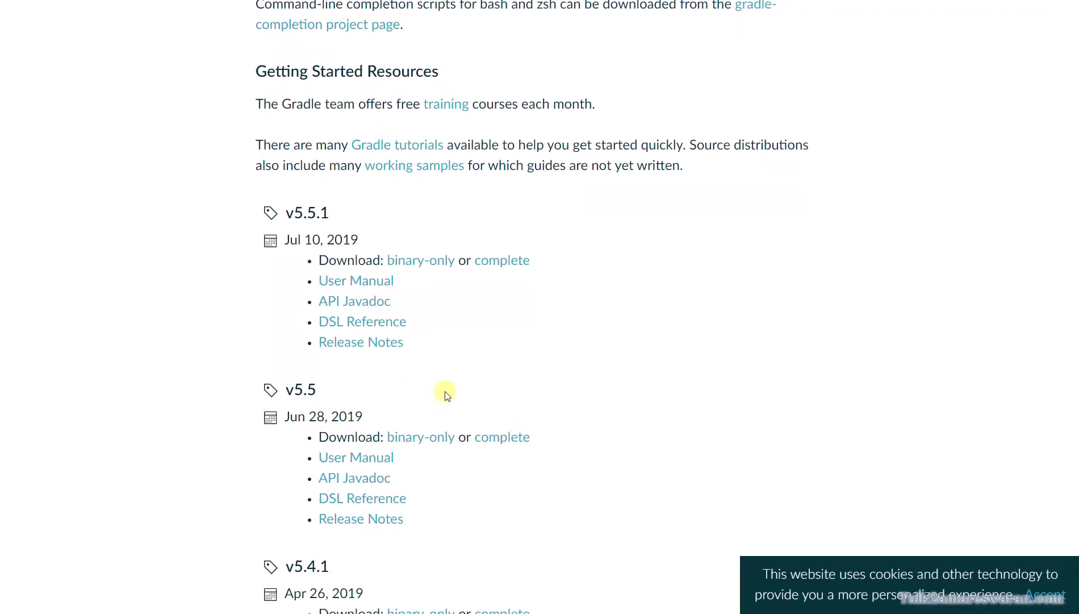
{"action": "scroll", "coordinate": [449, 392], "scroll_direction": "down", "scroll_amount": 1}
{"action": "scroll", "coordinate": [469, 447], "scroll_direction": "down", "scroll_amount": 2}
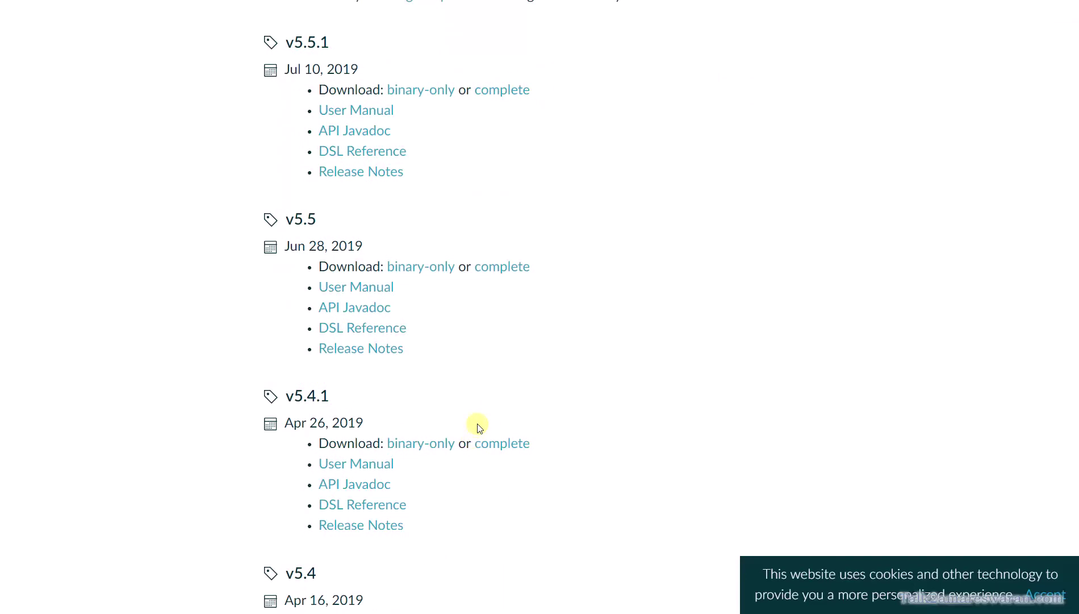
{"action": "scroll", "coordinate": [511, 380], "scroll_direction": "up", "scroll_amount": 4}
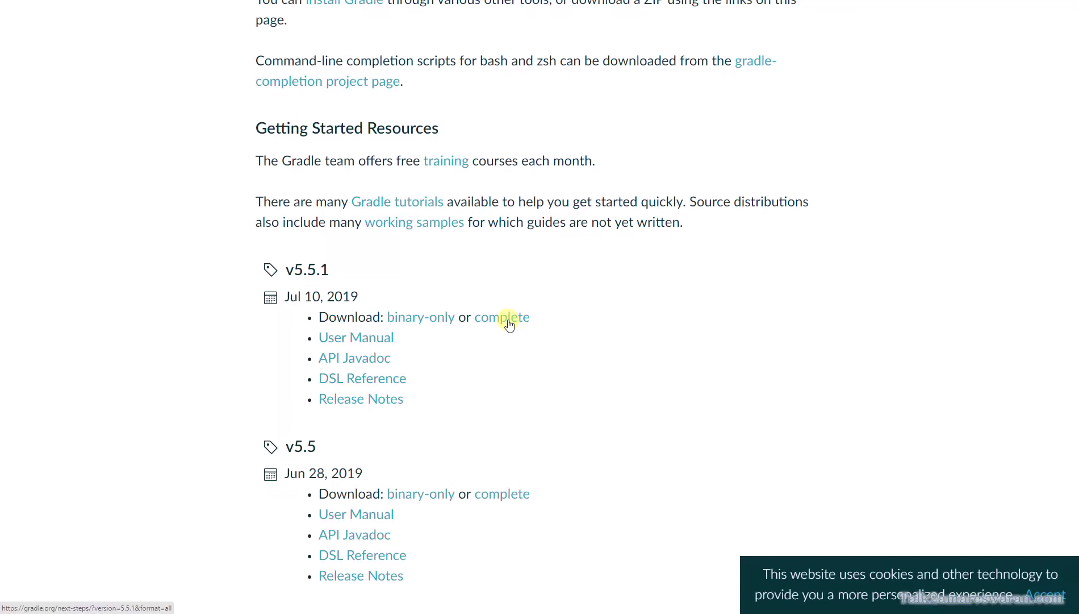
{"action": "scroll", "coordinate": [754, 384], "scroll_direction": "up", "scroll_amount": 5}
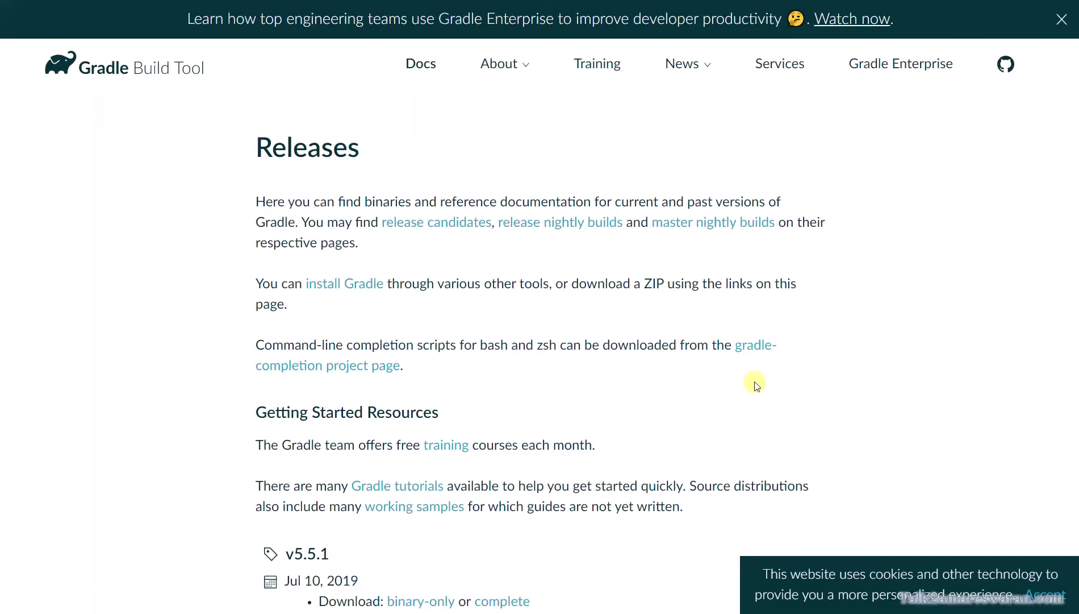
{"action": "key", "text": "alt+Tab"}
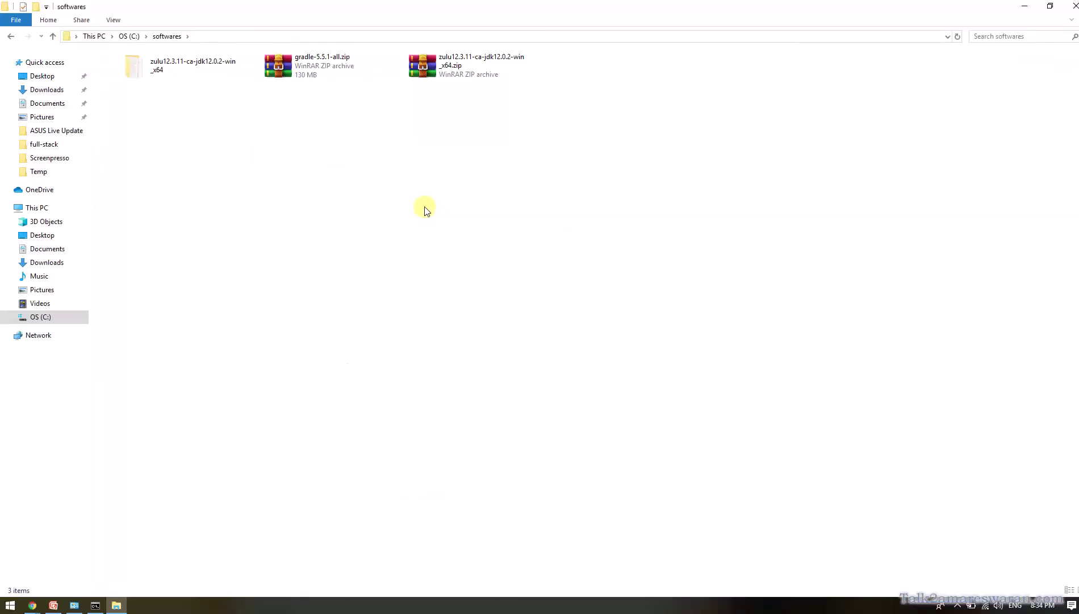
Step: Extract gradle-5.5.1-all.zip into the softwares folder with WinRAR's Extract Here
{"action": "right_click", "coordinate": [307, 62]}
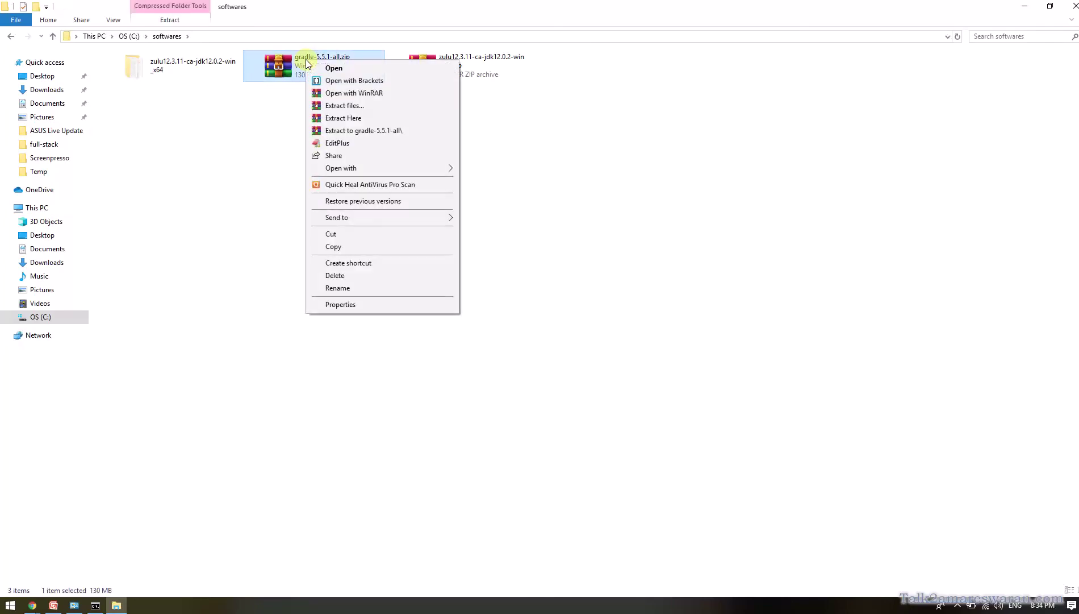
{"action": "left_click", "coordinate": [385, 118]}
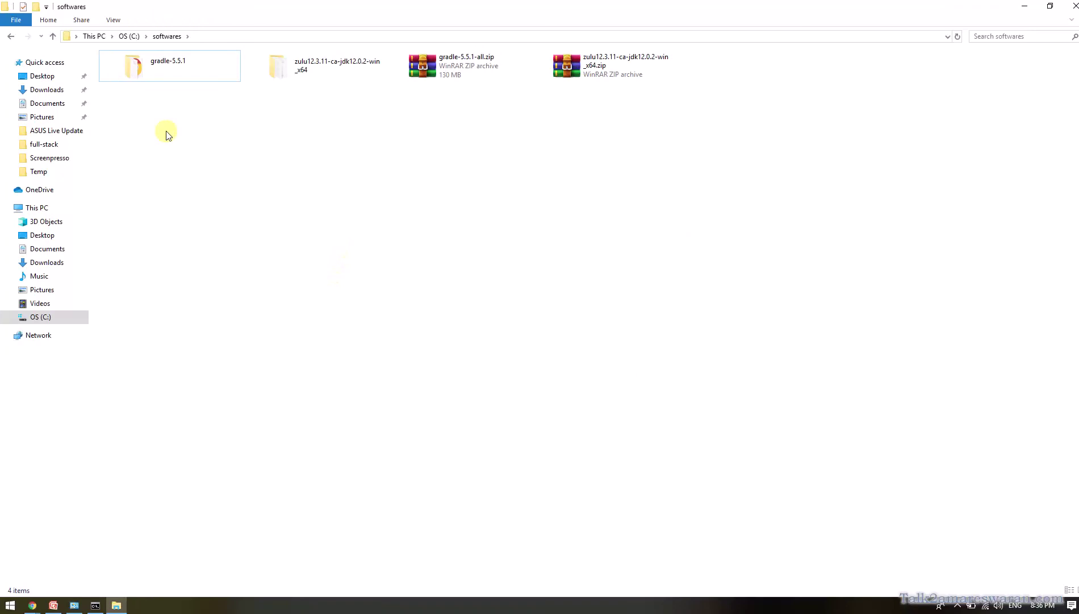
Step: Open gradle-5.5.1\bin and reveal its full path in the address bar
{"action": "double_click", "coordinate": [167, 72]}
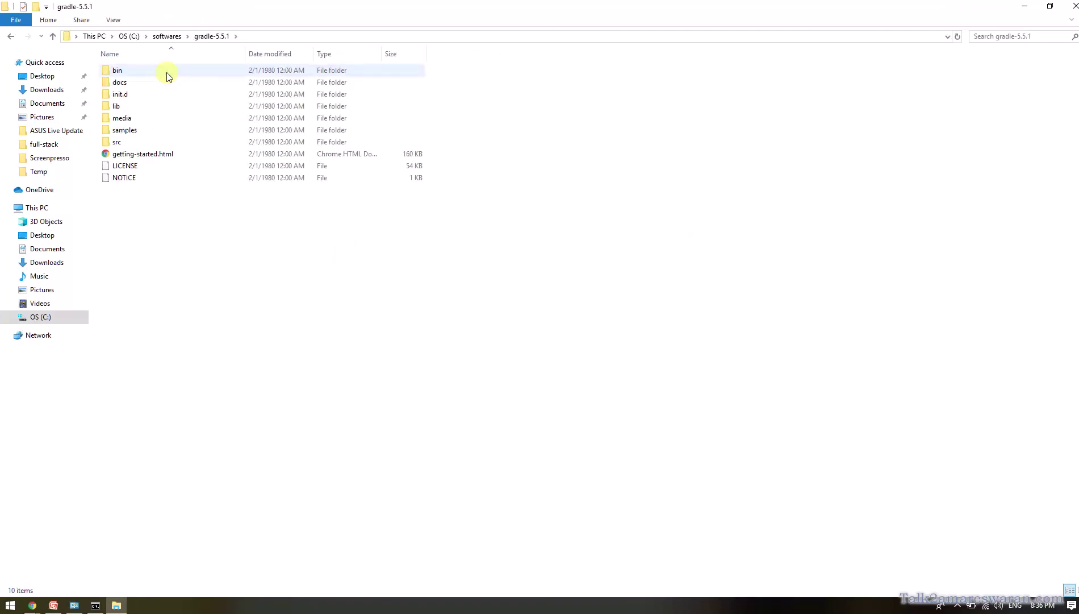
{"action": "double_click", "coordinate": [136, 68]}
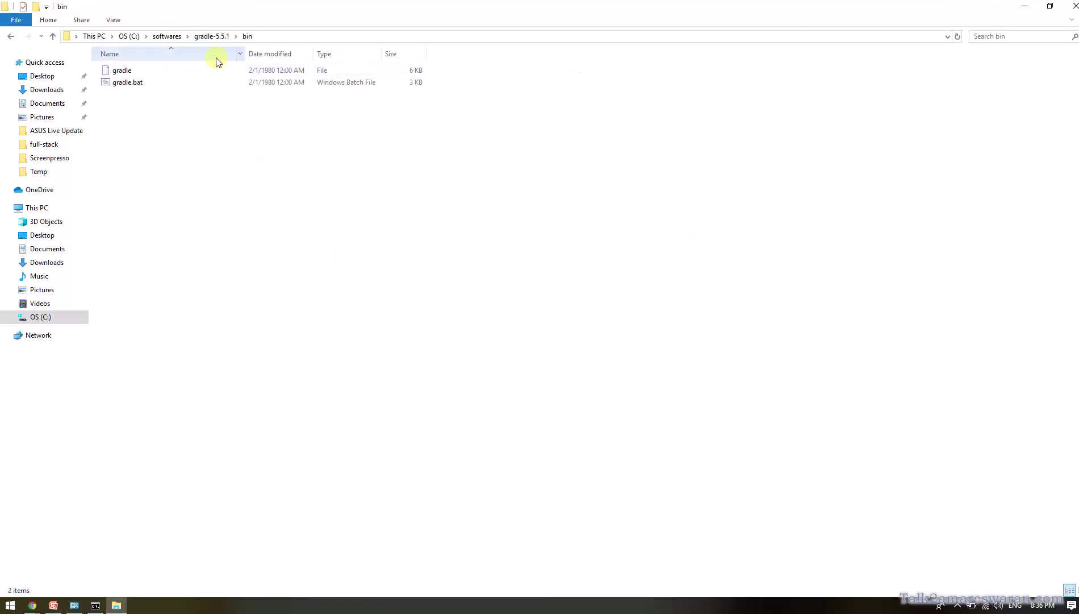
{"action": "left_click", "coordinate": [330, 35]}
{"action": "key", "text": "ctrl+c"}
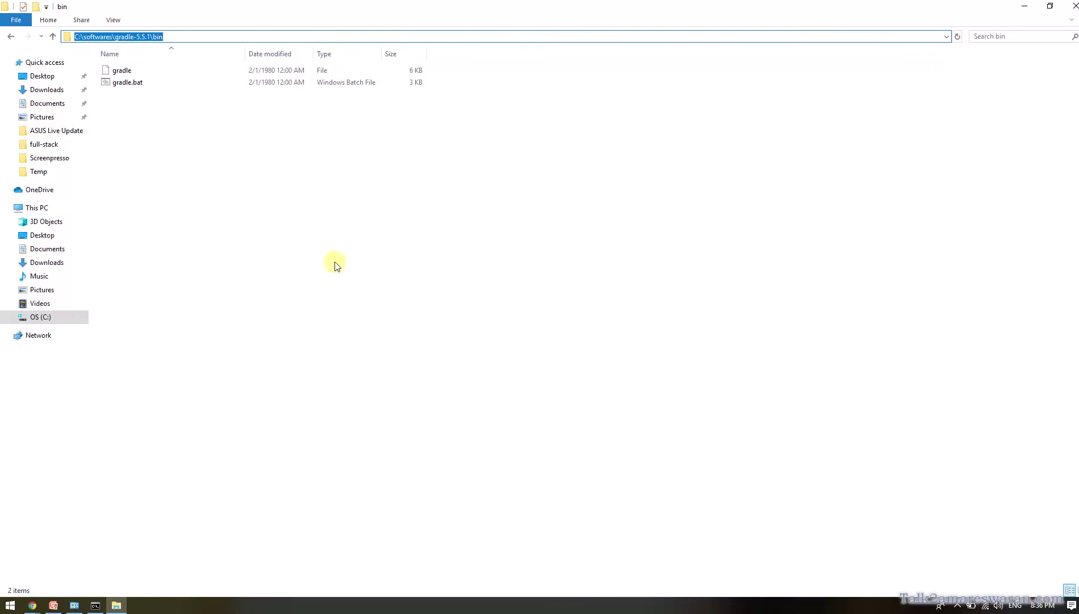
{"action": "left_click", "coordinate": [327, 321]}
Step: Open Environment Variables through This PC's Properties and Advanced system settings
{"action": "left_click", "coordinate": [7, 606]}
{"action": "type", "text": "this"}
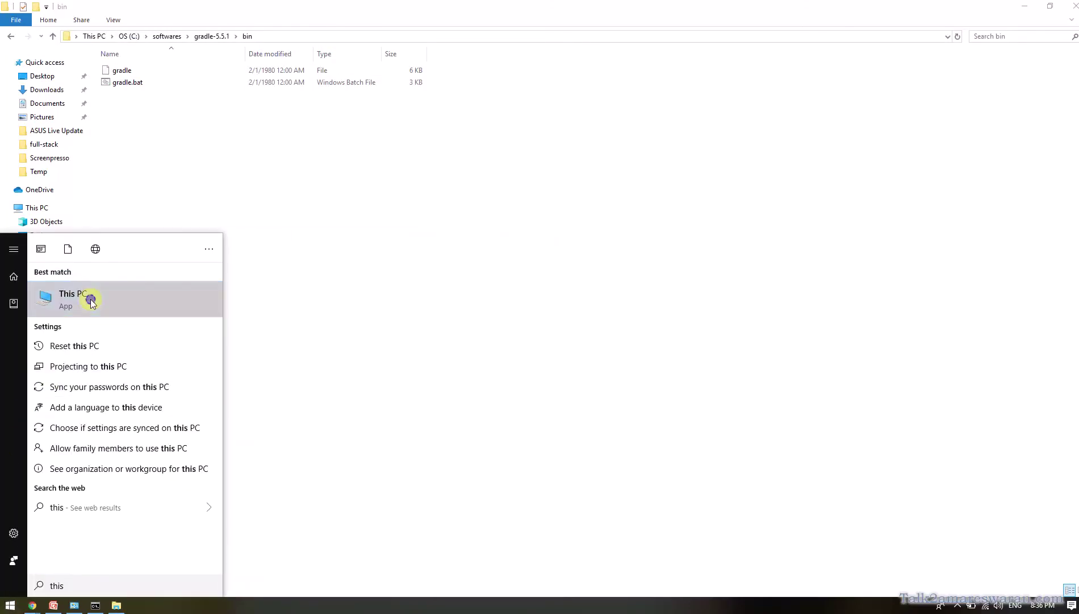
{"action": "right_click", "coordinate": [91, 302]}
{"action": "left_click", "coordinate": [123, 388]}
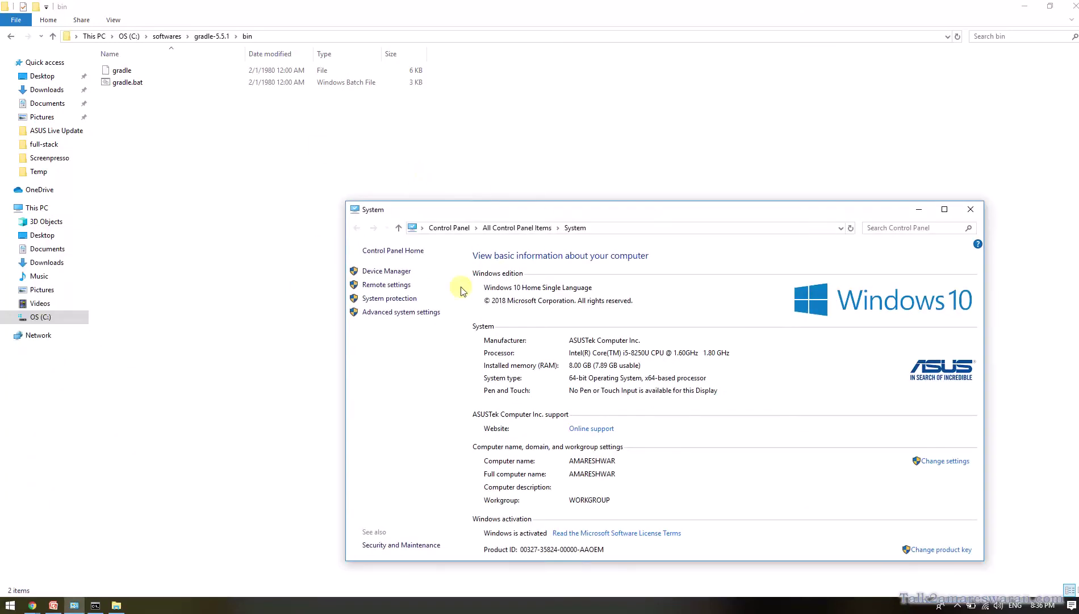
{"action": "left_click", "coordinate": [416, 312]}
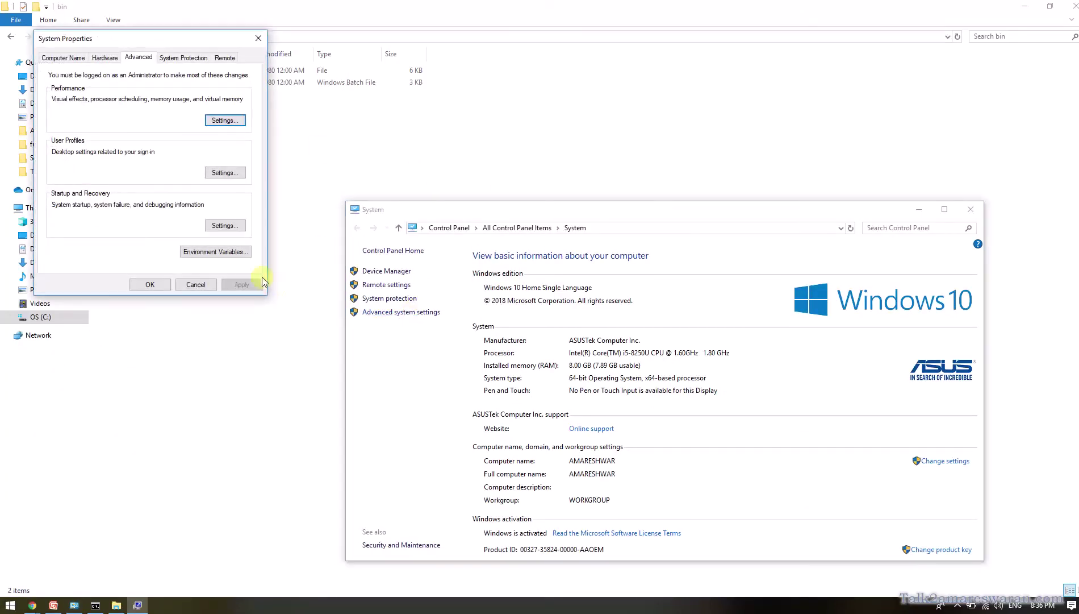
{"action": "left_click", "coordinate": [226, 254]}
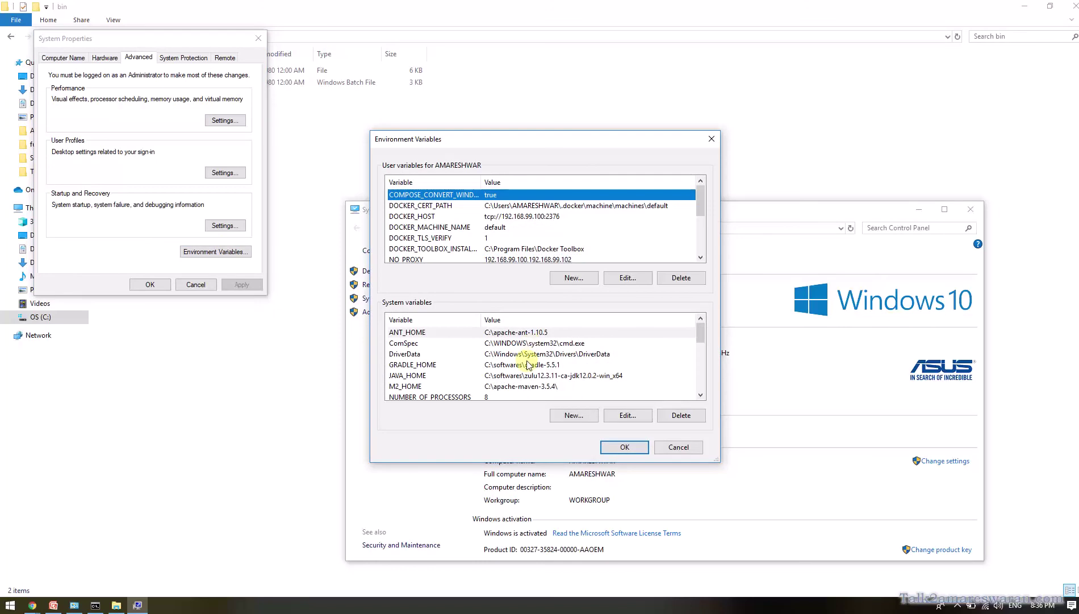
Step: Select the Path system variable and open it for editing
{"action": "left_click", "coordinate": [476, 355]}
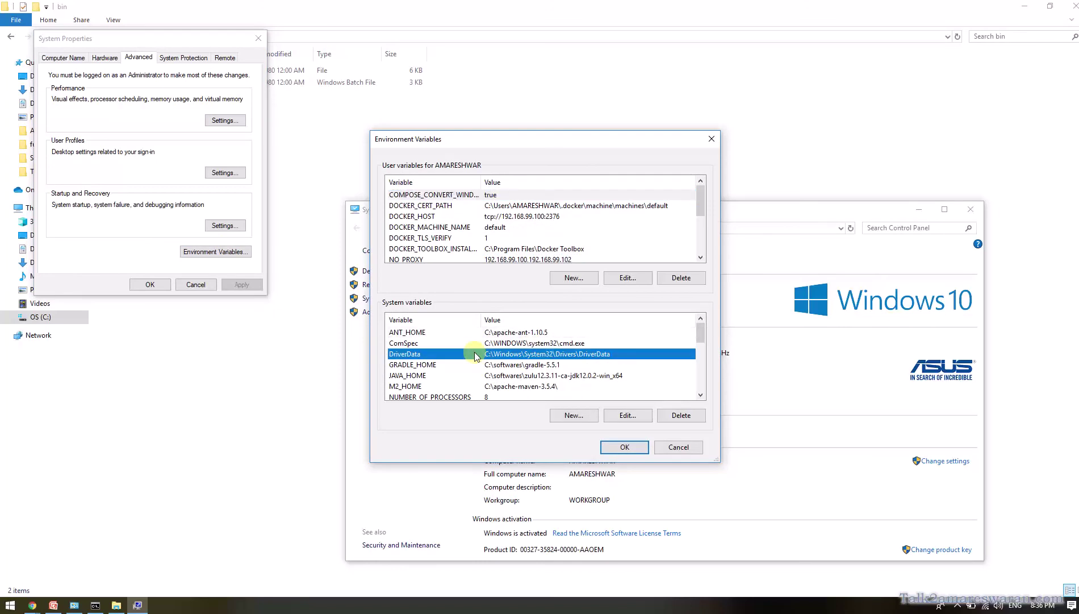
{"action": "scroll", "coordinate": [475, 352], "scroll_direction": "down", "scroll_amount": 3}
{"action": "left_click", "coordinate": [475, 334]}
{"action": "left_click", "coordinate": [628, 415]}
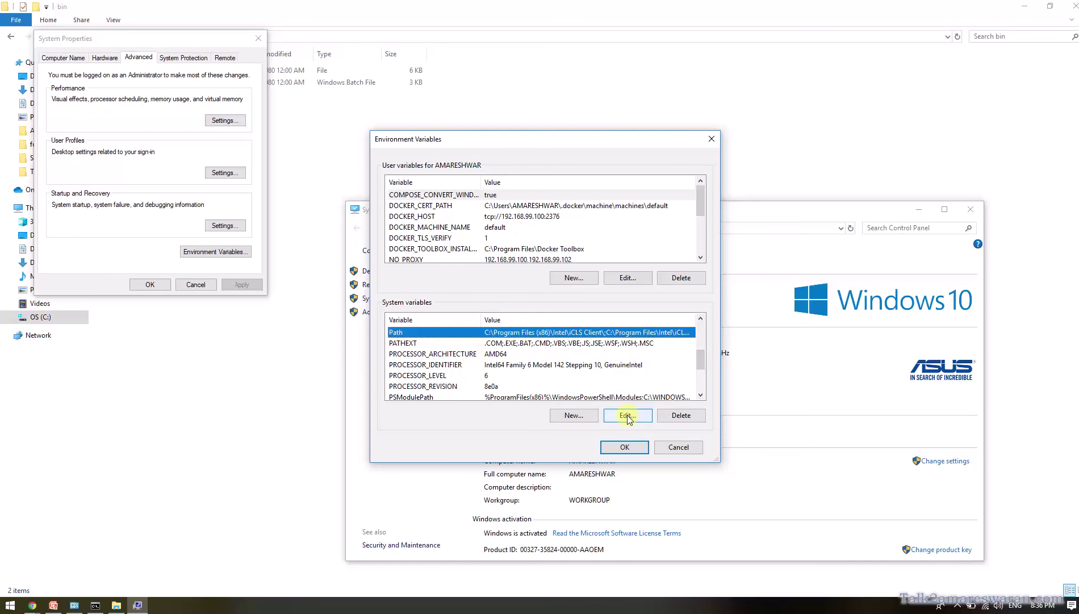
Step: Add the new Path entry C:\softwares\gradle-5.5.1\bin and confirm with OK
{"action": "scroll", "coordinate": [591, 331], "scroll_direction": "down", "scroll_amount": 1}
{"action": "scroll", "coordinate": [591, 331], "scroll_direction": "up", "scroll_amount": 1}
{"action": "left_click", "coordinate": [662, 189]}
{"action": "key", "text": "ctrl+v"}
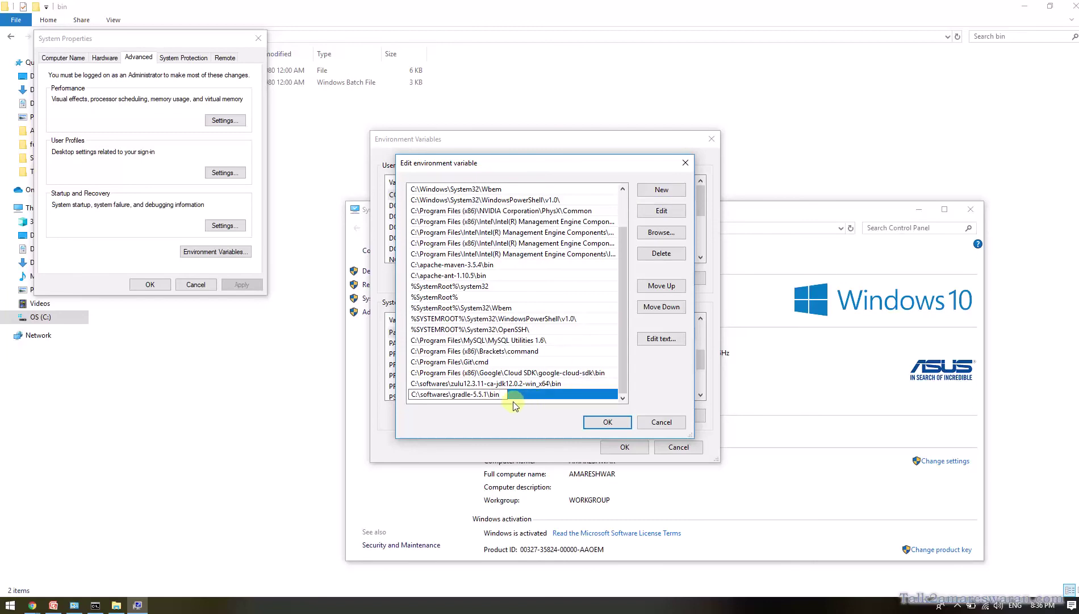
{"action": "key", "text": "ctrl+a"}
{"action": "key", "text": "ctrl+c"}
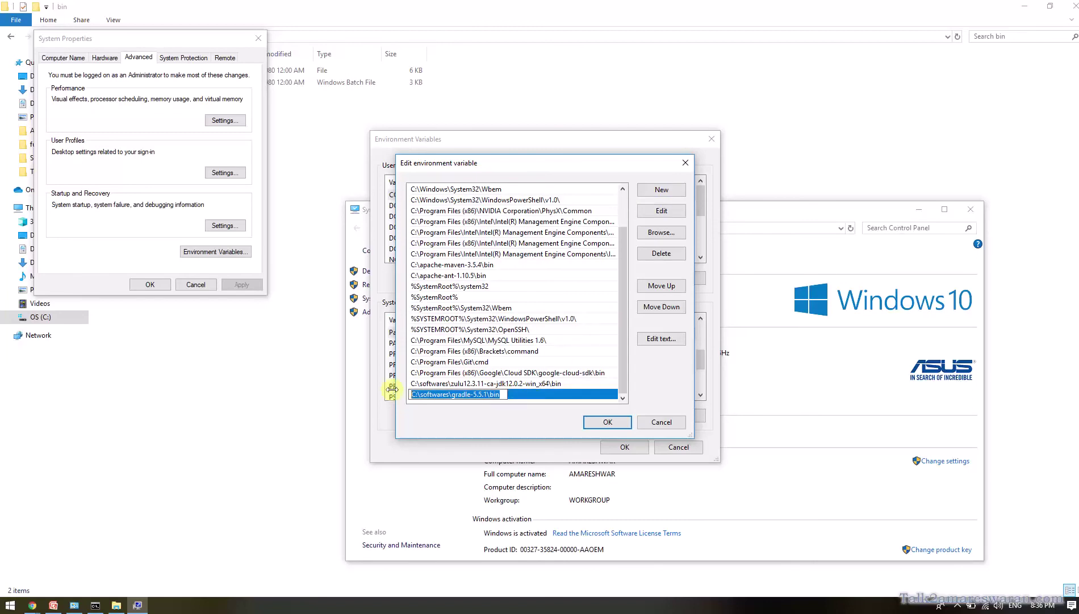
{"action": "left_click", "coordinate": [502, 393]}
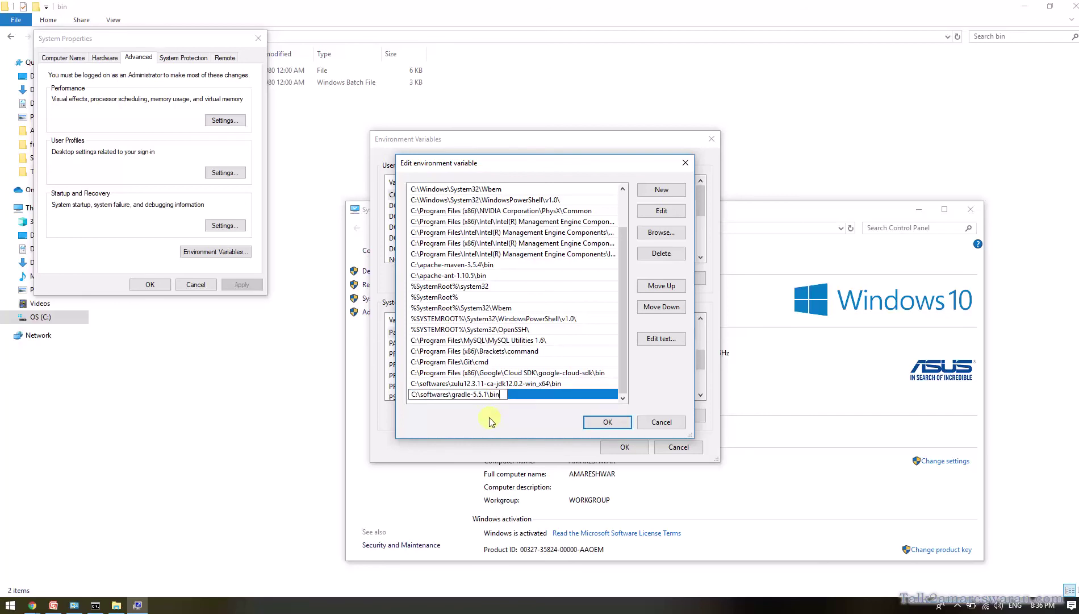
{"action": "left_click", "coordinate": [594, 421]}
{"action": "left_click", "coordinate": [472, 387]}
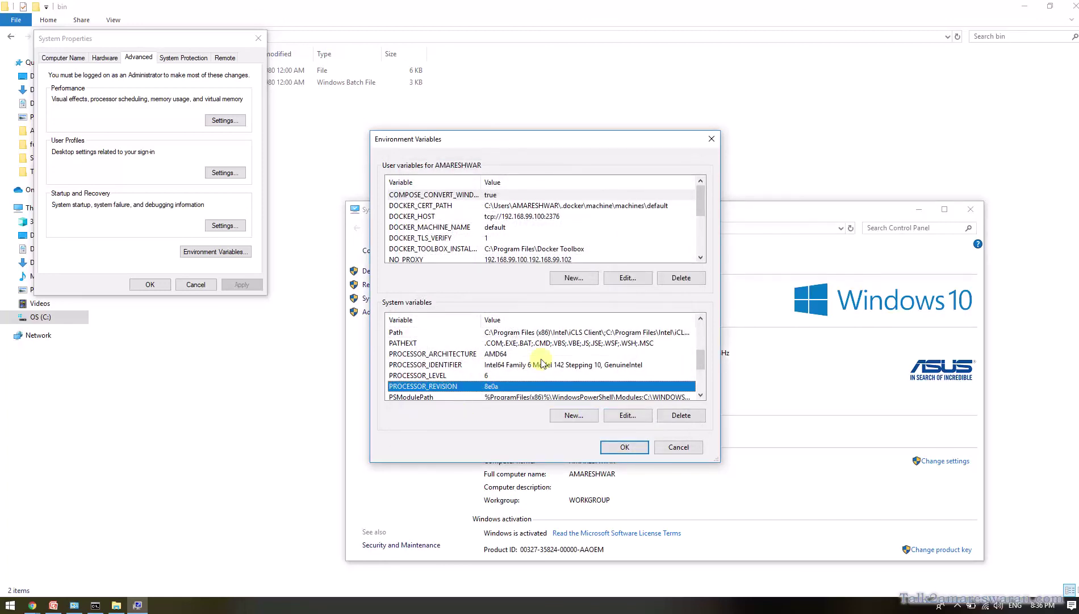
Step: Add system variable GRADLE_HOME as C:\softwares\gradle-5.5.1 and confirm all dialogs with OK
{"action": "left_click", "coordinate": [573, 418]}
{"action": "type", "text": "GRADLE_HOME"}
{"action": "left_click", "coordinate": [490, 307]}
{"action": "key", "text": "ctrl+v"}
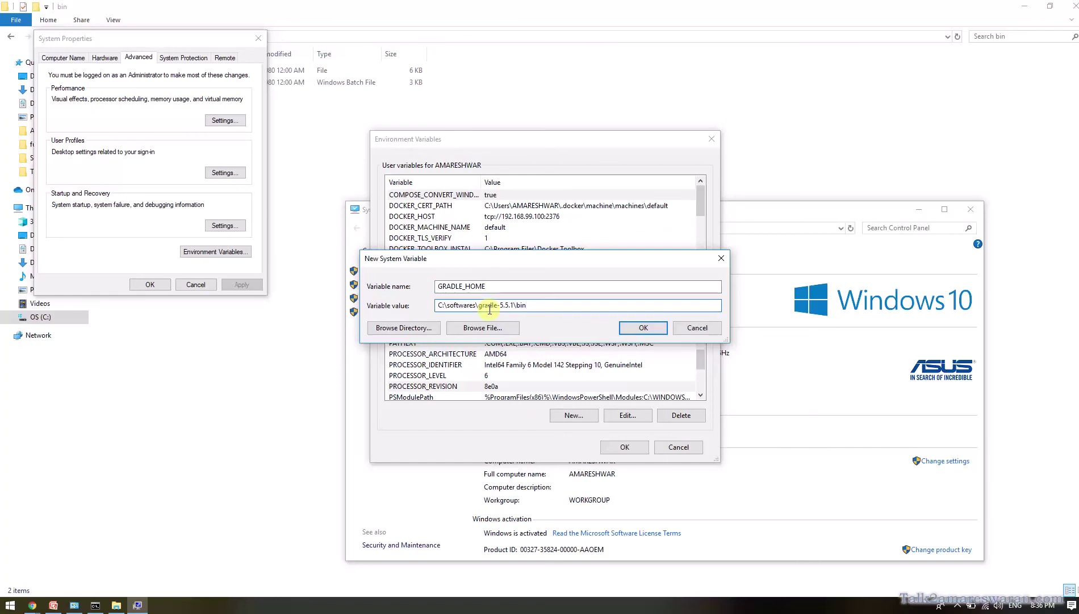
{"action": "key", "text": "BackSpace"}
{"action": "key", "text": "BackSpace"}
{"action": "key", "text": "BackSpace"}
{"action": "left_click_drag", "start_coordinate": [520, 305], "coordinate": [405, 302]}
{"action": "double_click", "coordinate": [557, 305]}
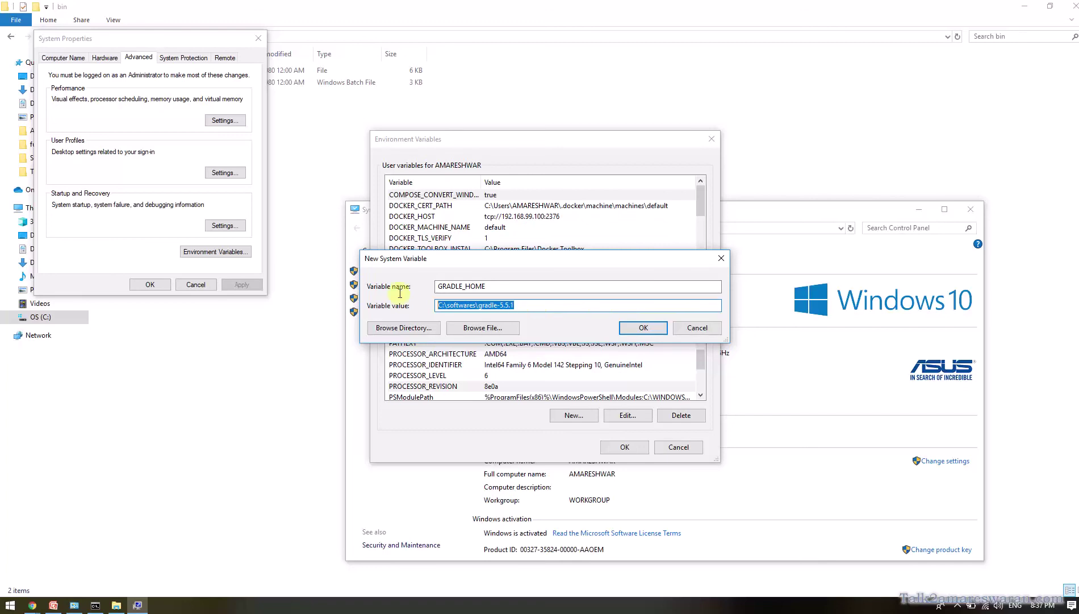
{"action": "left_click", "coordinate": [549, 305]}
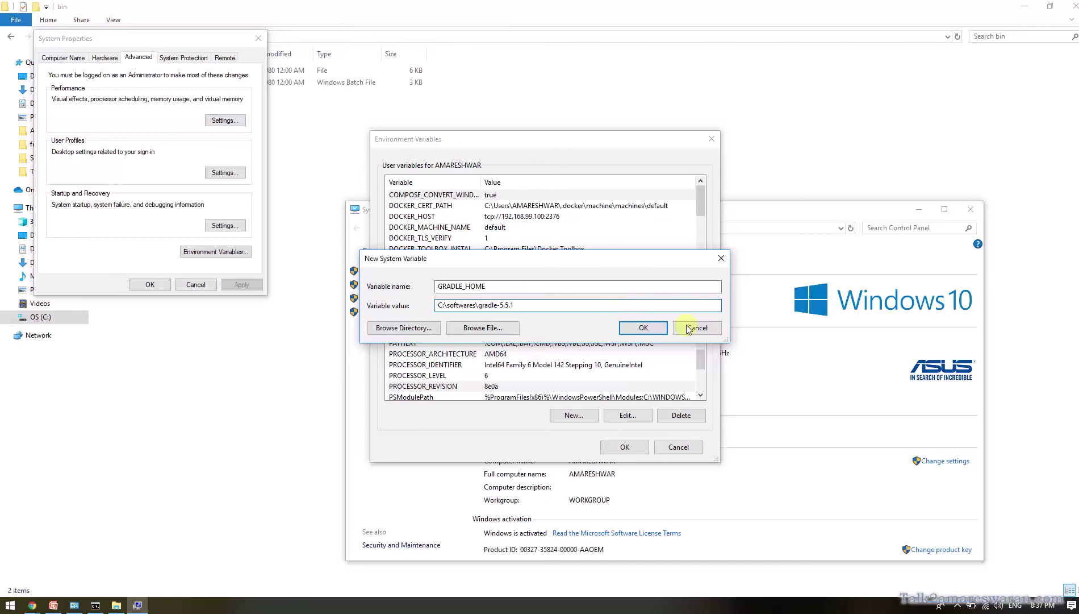
{"action": "left_click", "coordinate": [643, 328]}
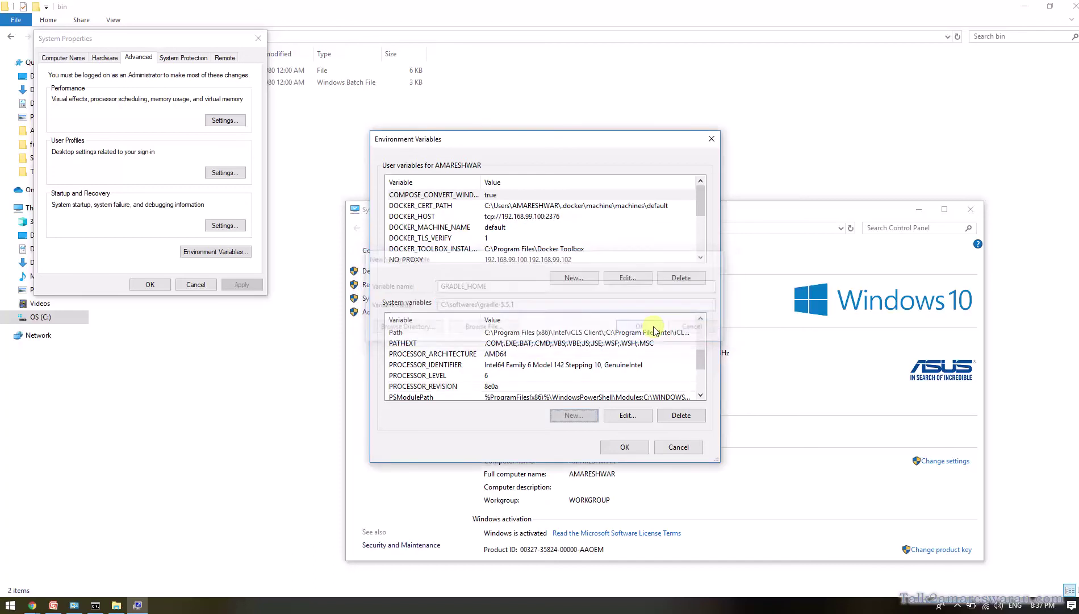
{"action": "left_click", "coordinate": [625, 446]}
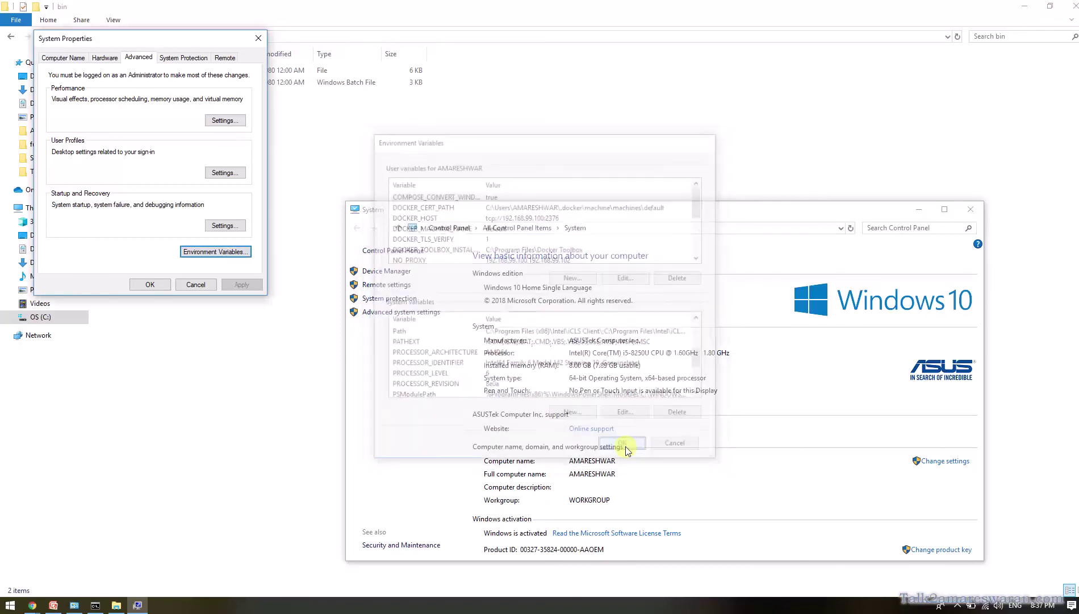
{"action": "left_click", "coordinate": [150, 284]}
Step: Close System information, launch Command Prompt via cmd, and run gradle -version
{"action": "key", "text": "alt+F4"}
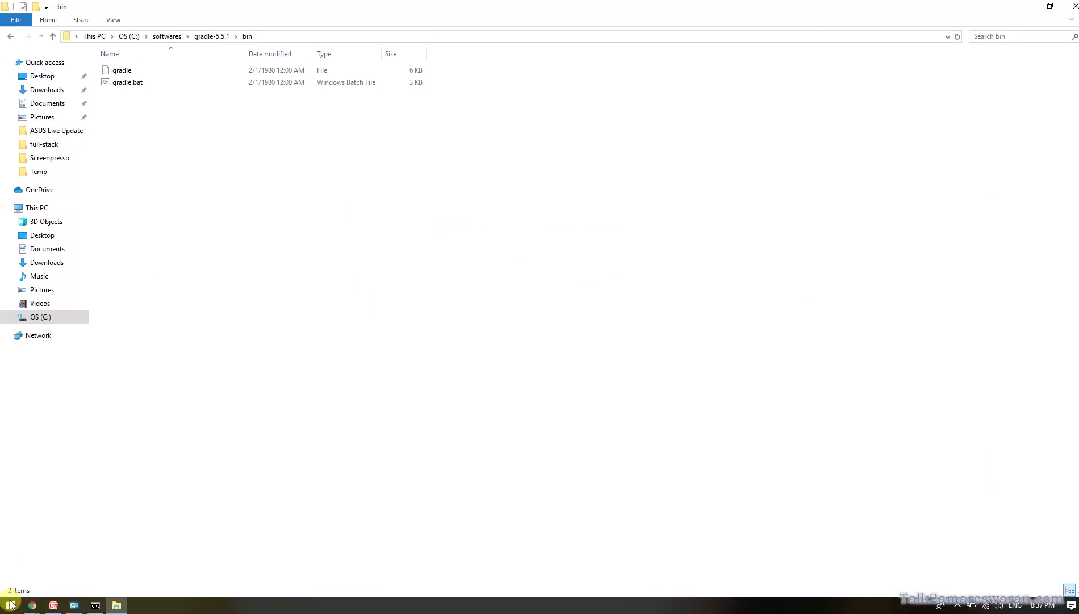
{"action": "left_click", "coordinate": [10, 605]}
{"action": "type", "text": "cmd"}
{"action": "key", "text": "Return"}
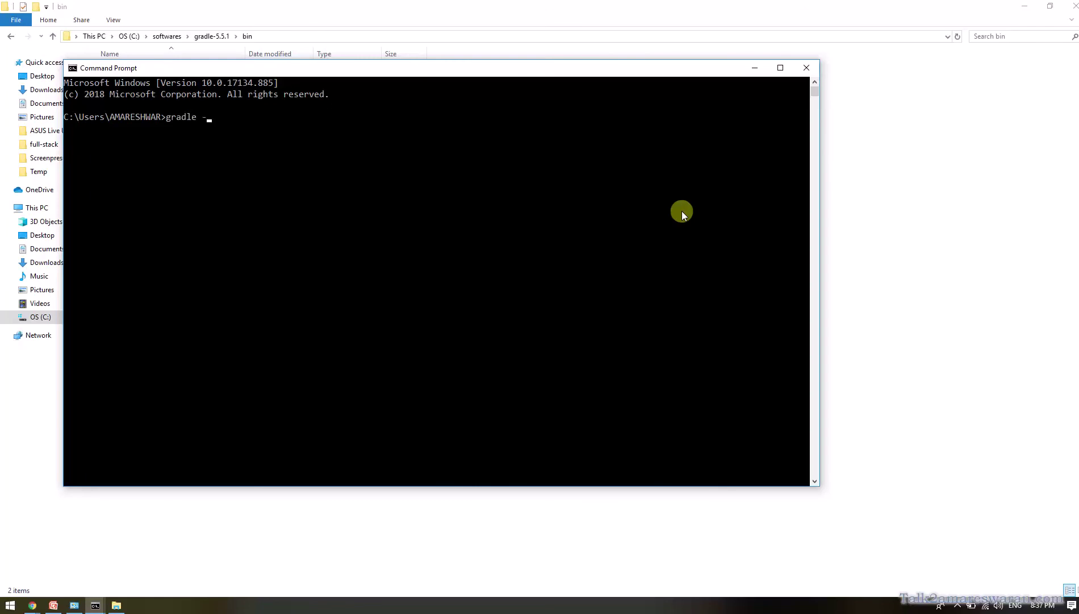
{"action": "key", "text": "Return"}
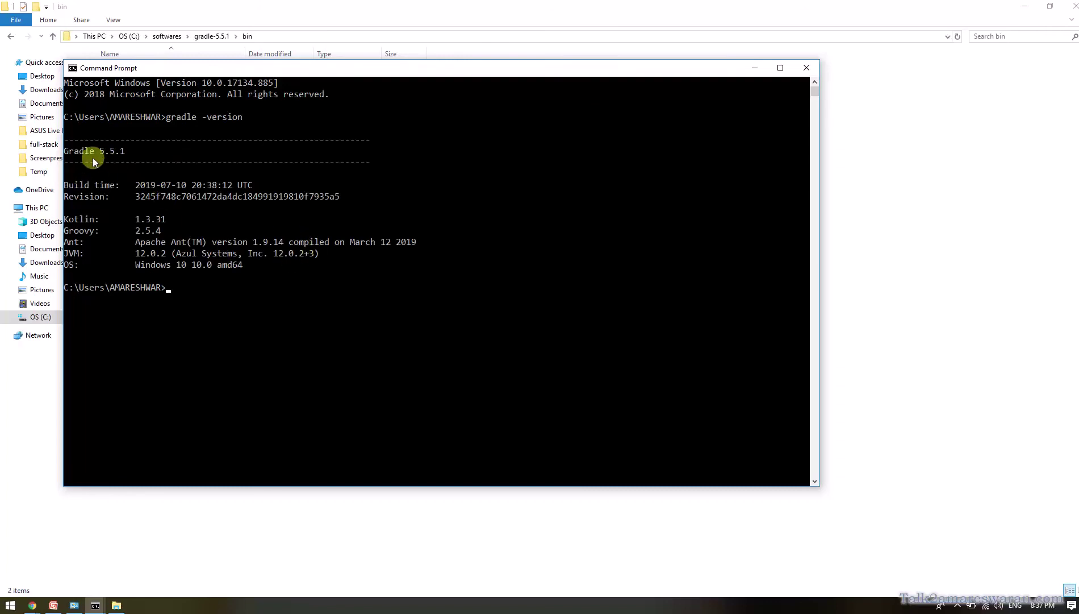
Step: Highlight the Gradle 5.5.1 and JVM 12.0.2 lines in the output
{"action": "left_click_drag", "start_coordinate": [65, 151], "coordinate": [131, 152]}
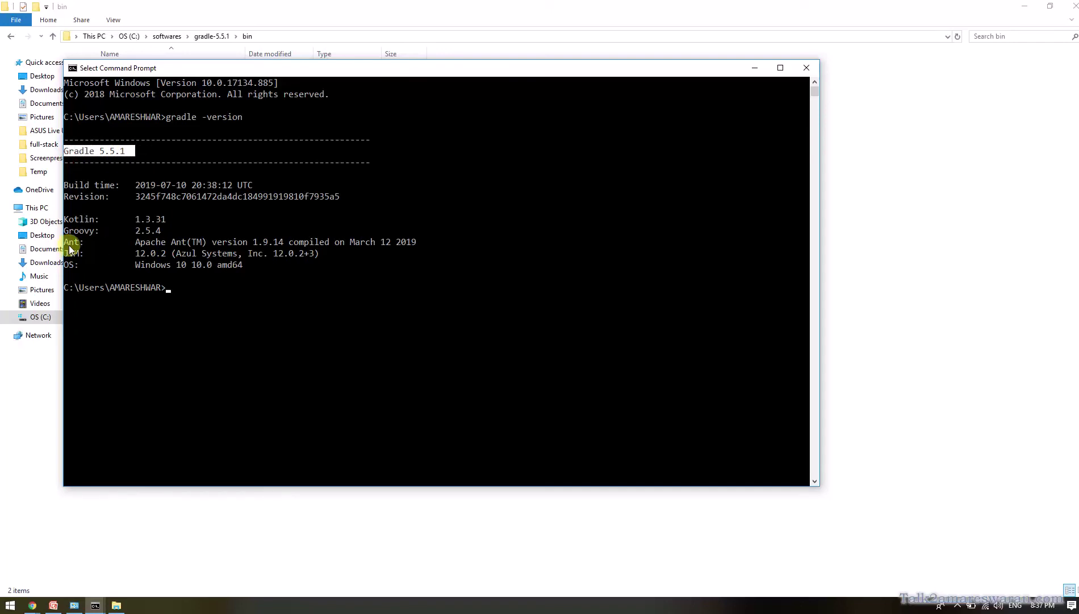
{"action": "left_click_drag", "start_coordinate": [131, 254], "coordinate": [170, 256]}
{"action": "left_click", "coordinate": [258, 297]}
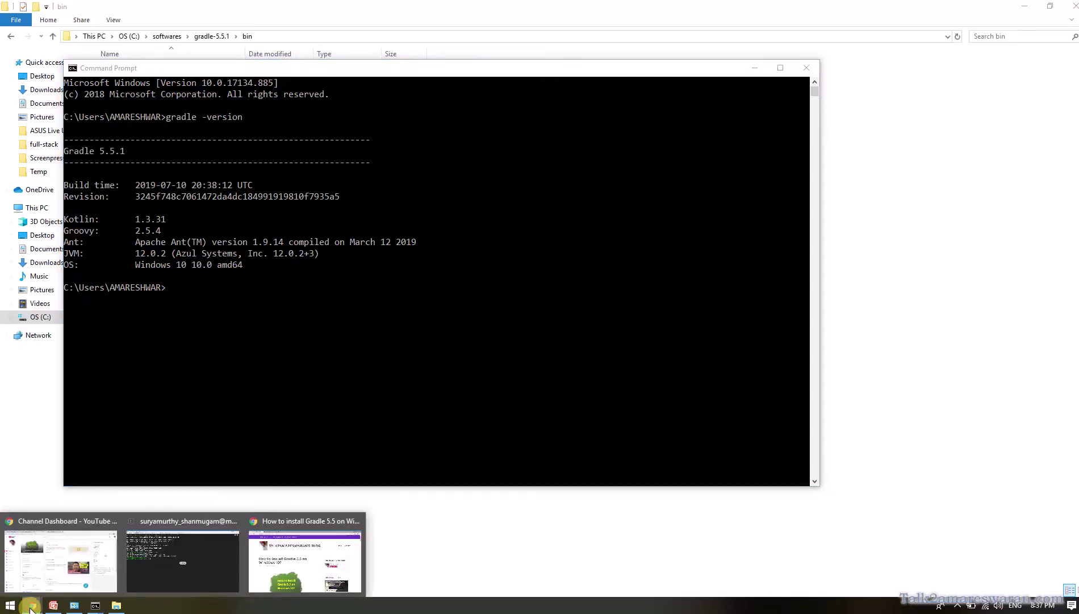